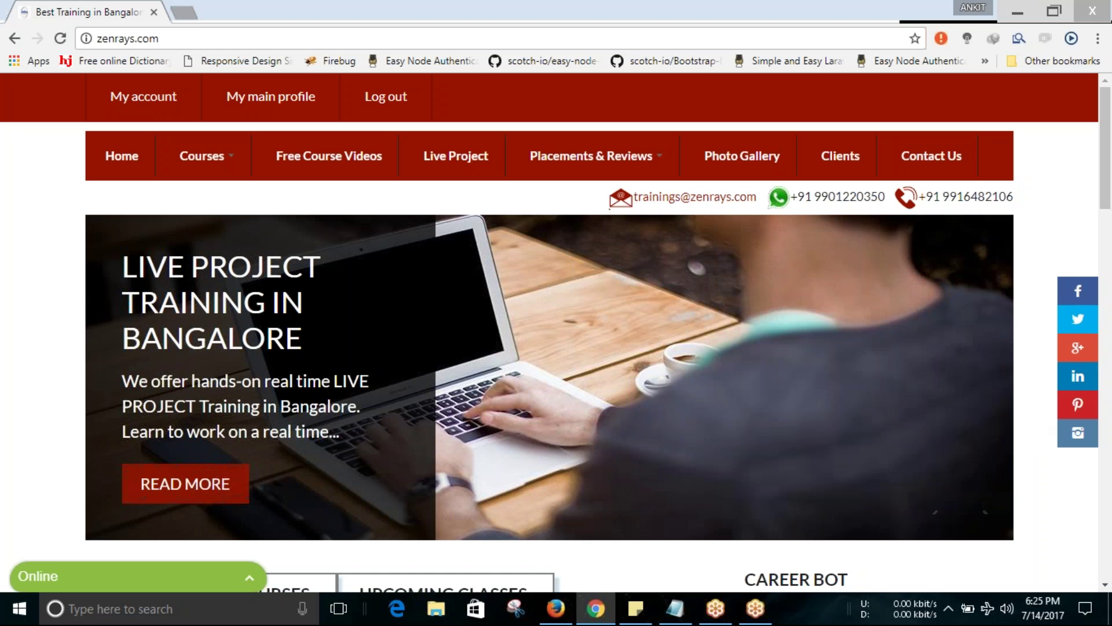
Check the notes for site addresses, load zenrays.com/user and log out of the HR account.
click(675, 608)
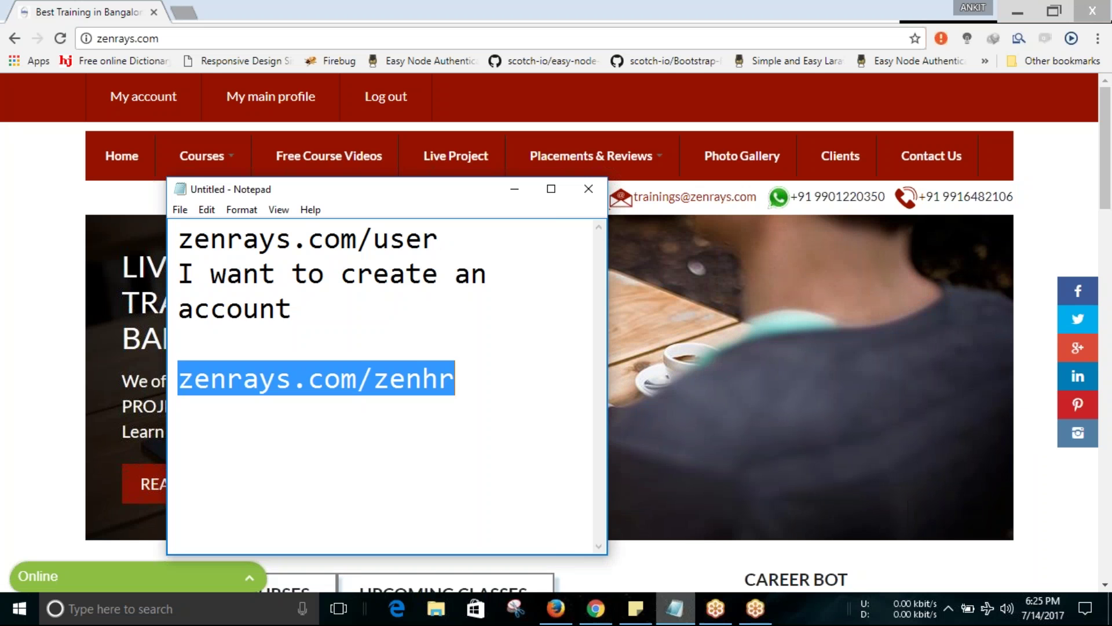
click(340, 242)
click(515, 189)
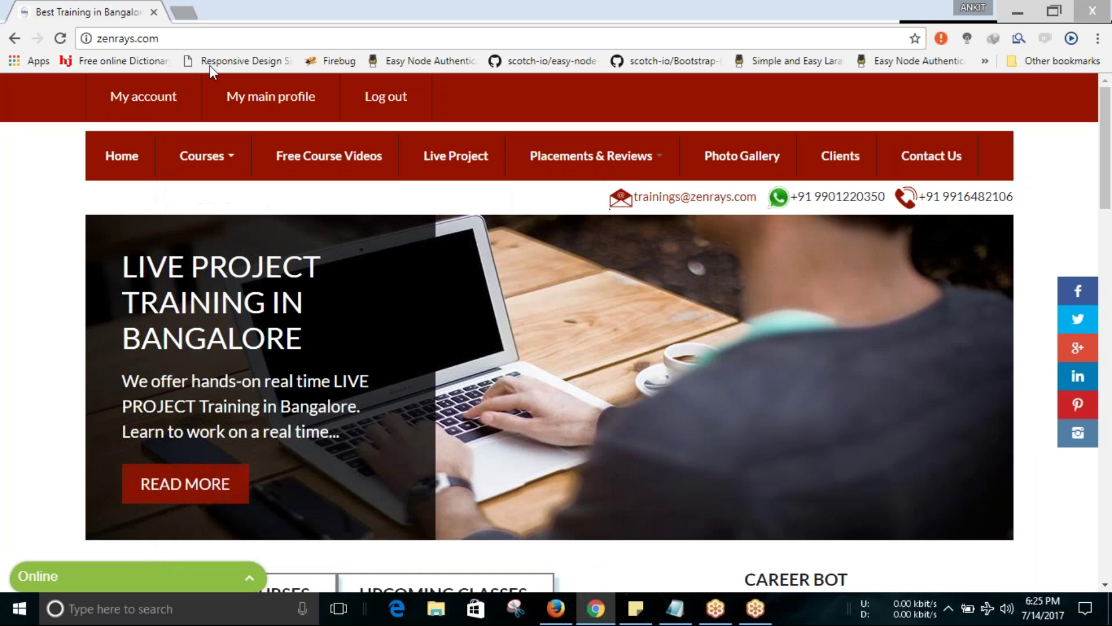
click(160, 38)
click(160, 38)
text(/user)
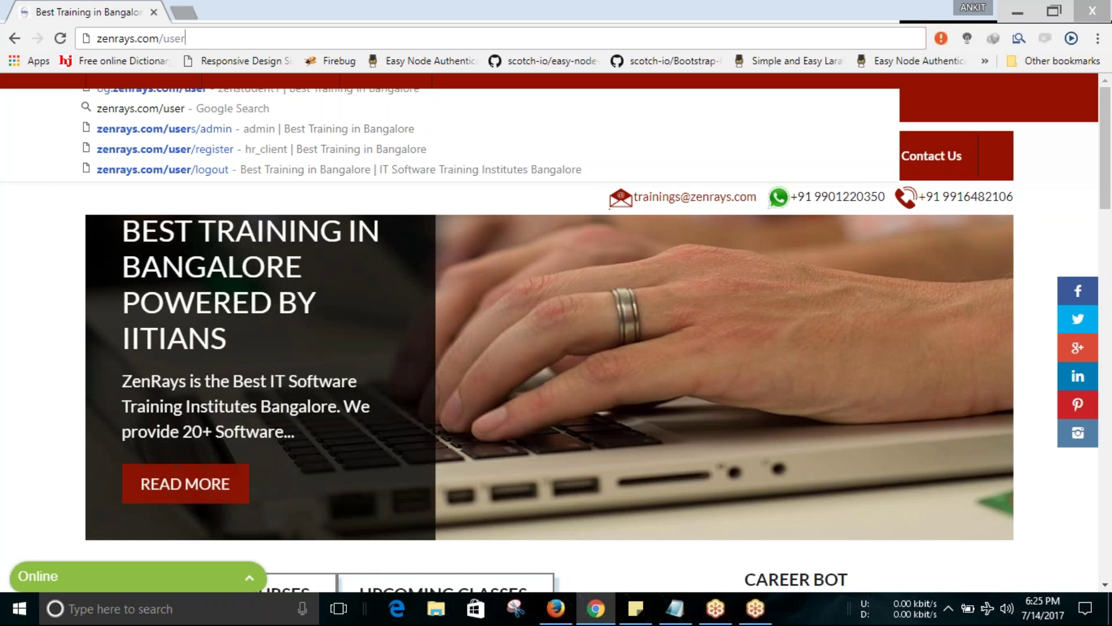
key(Return)
click(110, 39)
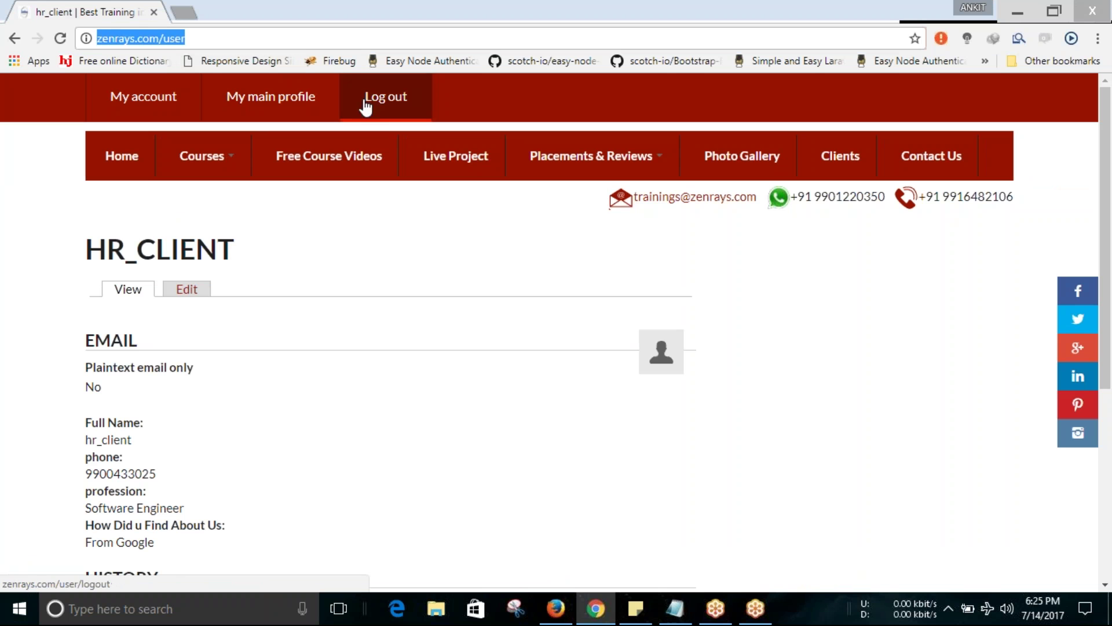
click(366, 108)
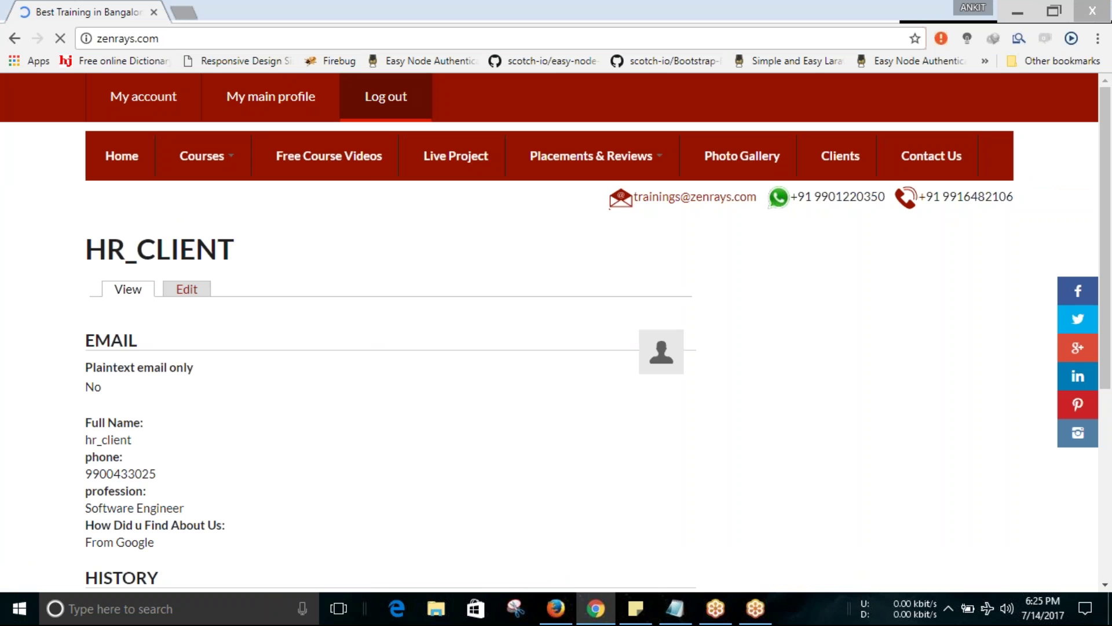
Reload zenrays.com/user to confirm the visitor is no longer logged in.
key(ctrl+l)
key(End)
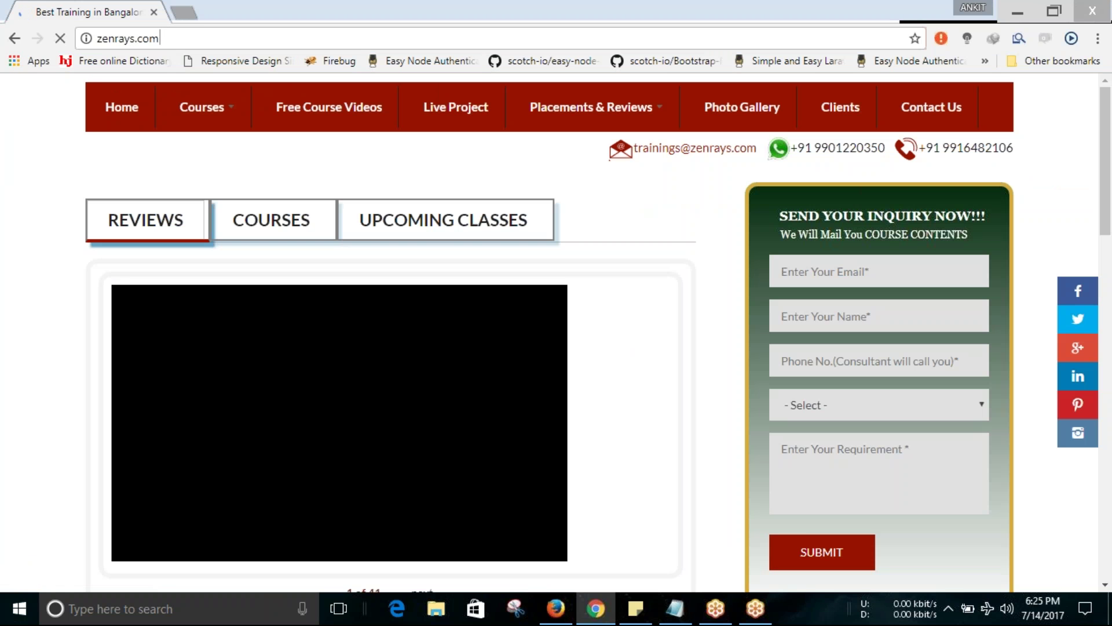
text(/user)
key(Return)
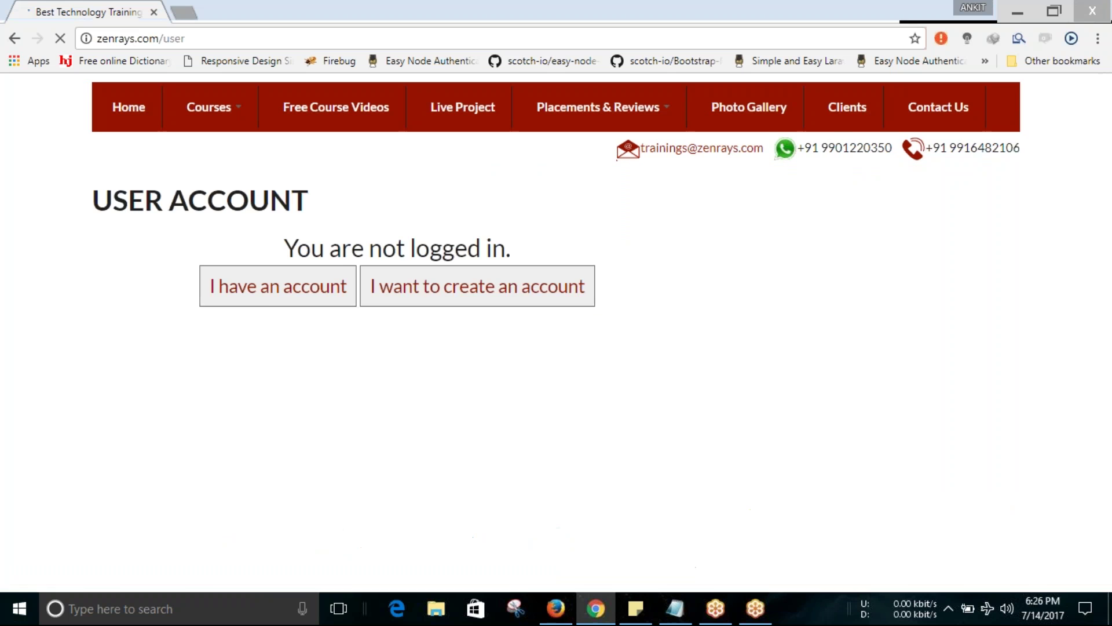
Open the new-account form and enter username hrclient1 plus a matching Gmail e-mail address.
click(455, 289)
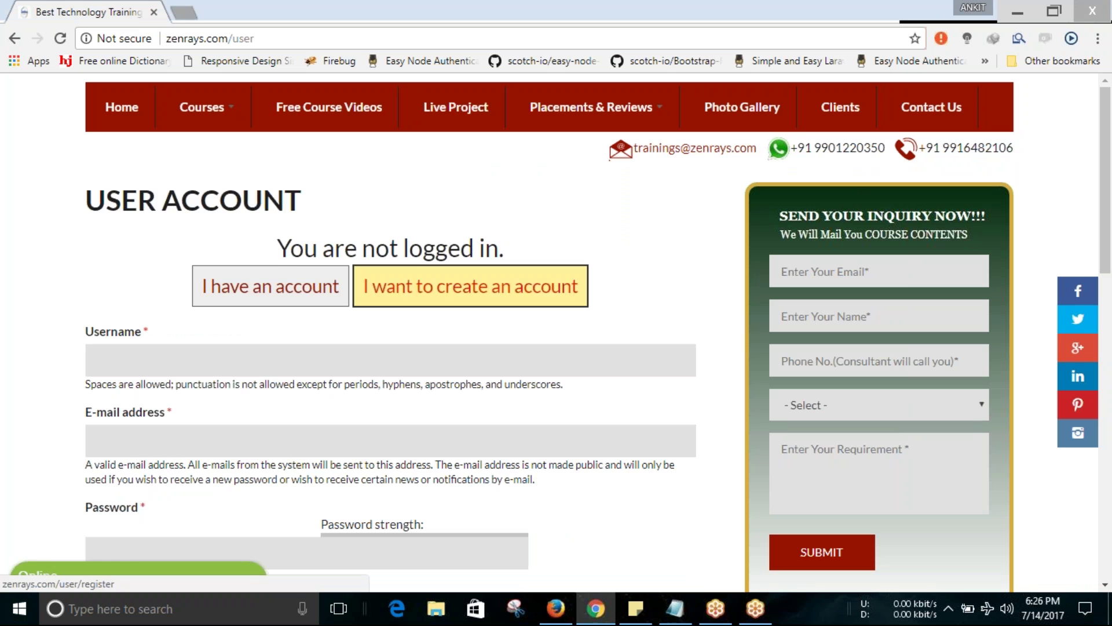
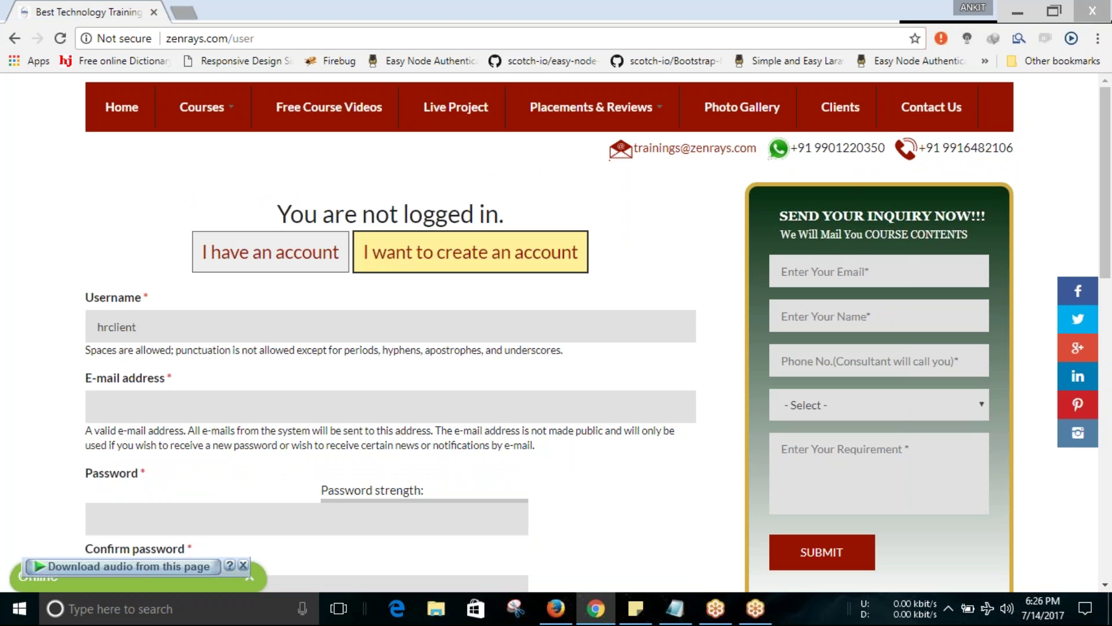
key(ctrl+a)
key(ctrl+c)
key(Tab)
key(ctrl+v)
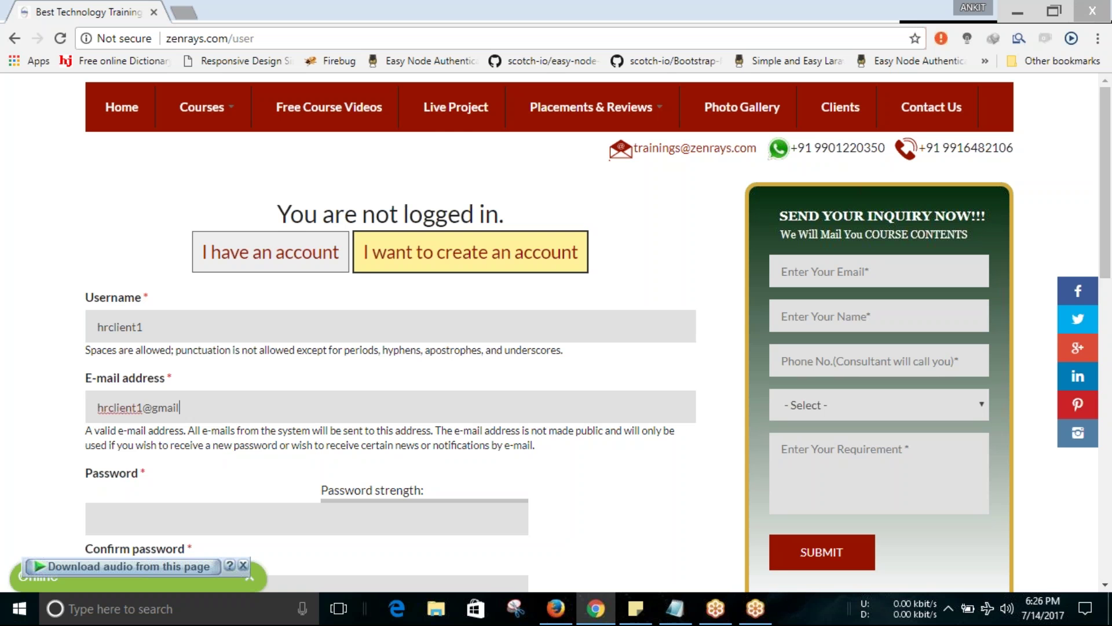
Enter and confirm the account password, then fill in the full name and phone number.
scroll(393, 408, down, 1)
key(Tab)
text(hrclient1)
key(Tab)
scroll(395, 421, down, 2)
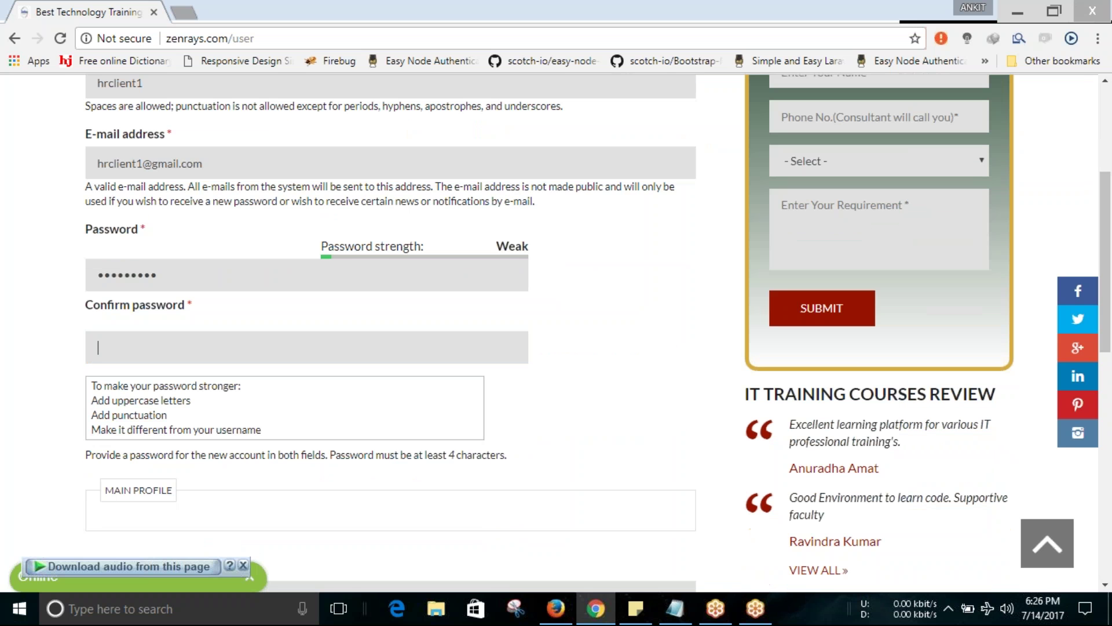
text(hrclient1)
scroll(294, 524, down, 2)
key(Tab)
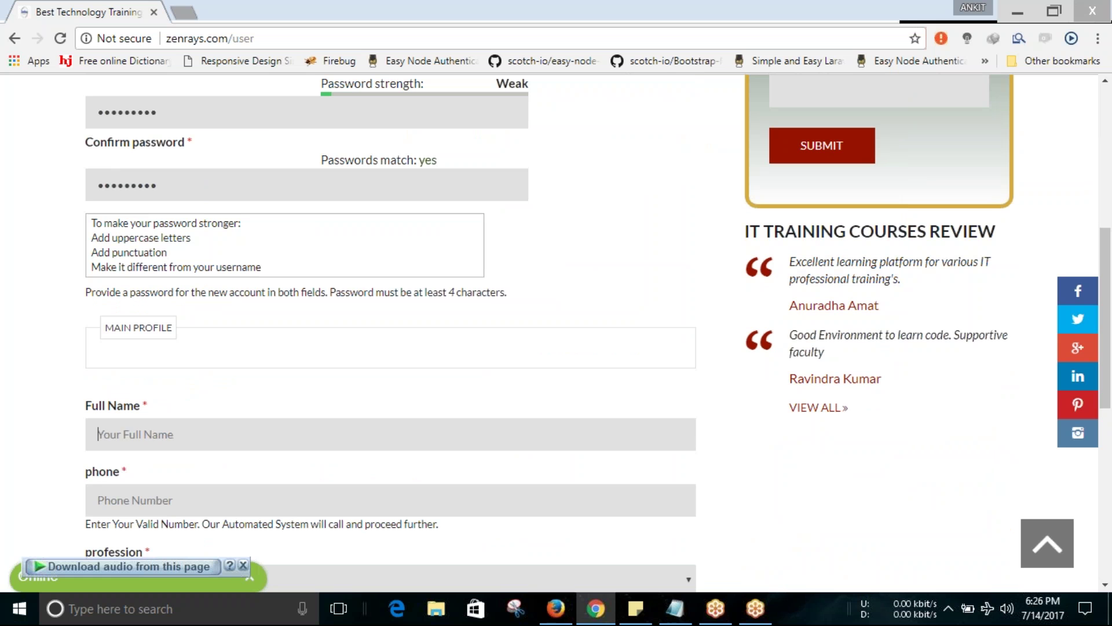
text(hrclient1)
click(295, 515)
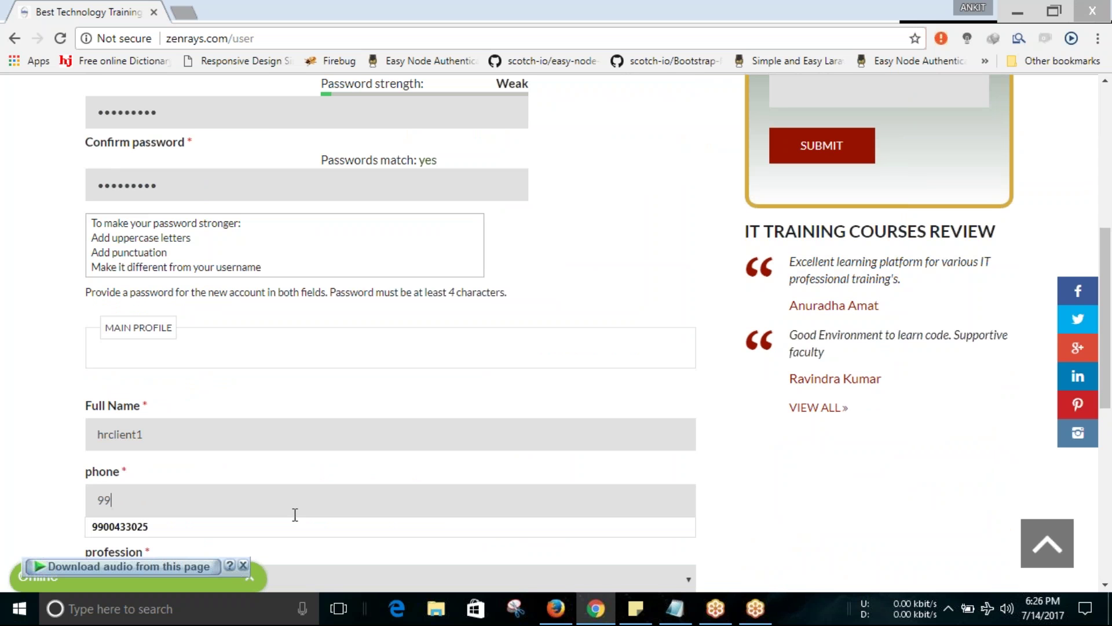
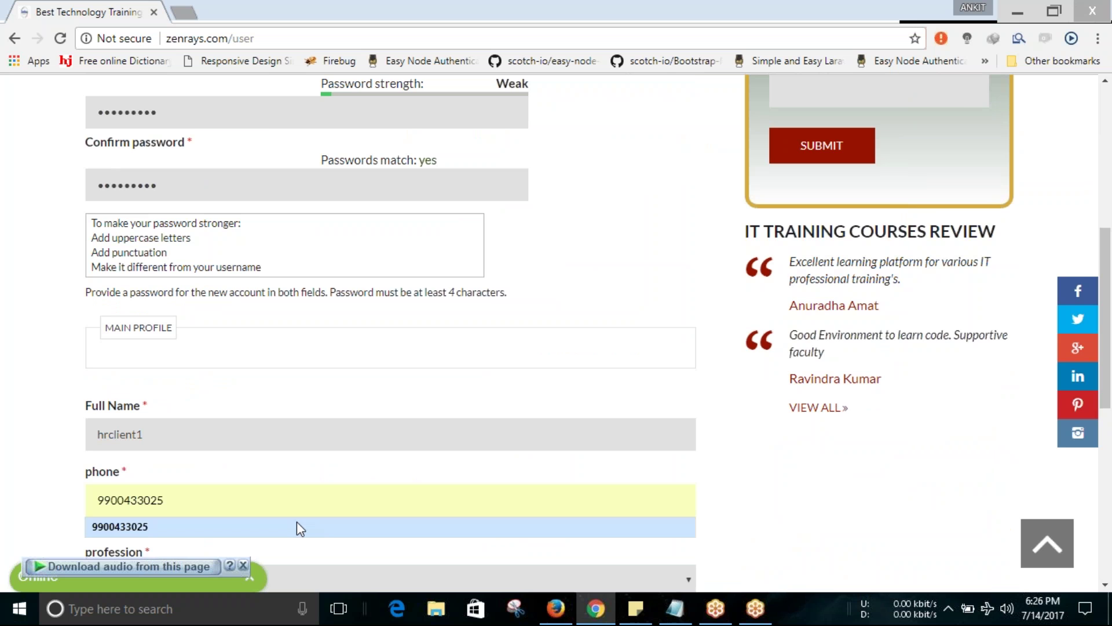
click(301, 524)
Choose Business Analyst, From Yahoo/Bing Search and Male, answer 16, and create the account.
scroll(290, 463, down, 2)
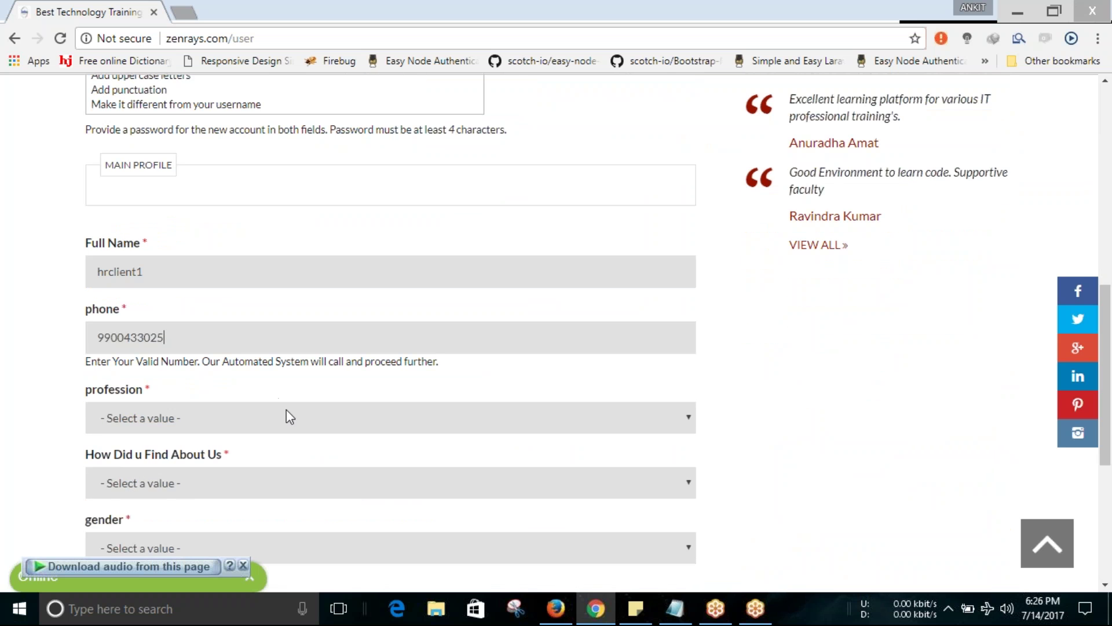
click(286, 412)
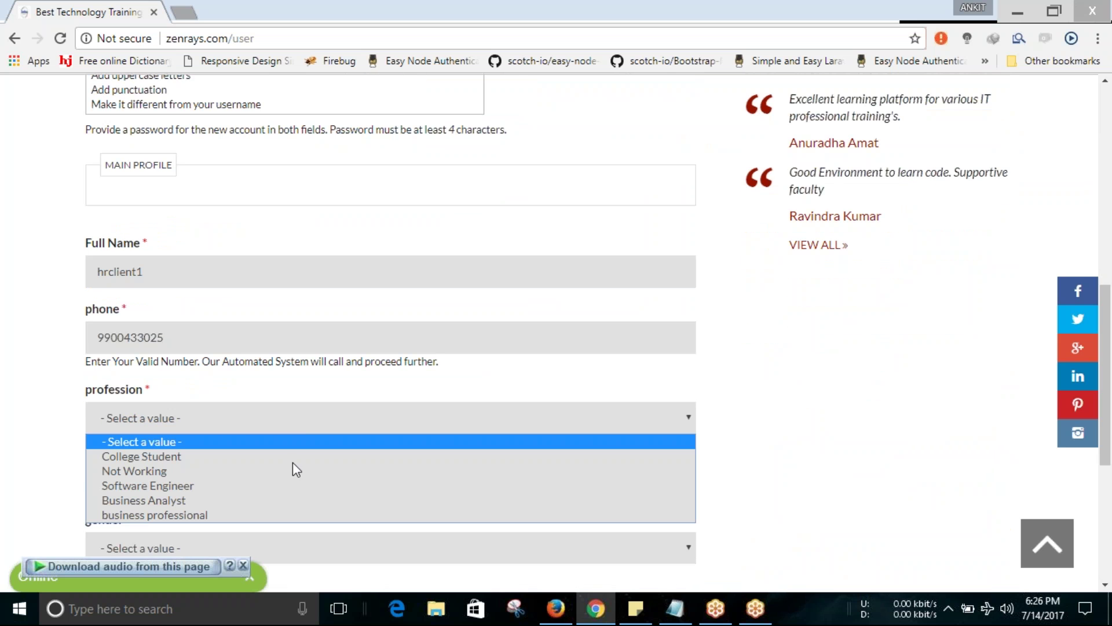
click(296, 502)
click(318, 477)
click(332, 541)
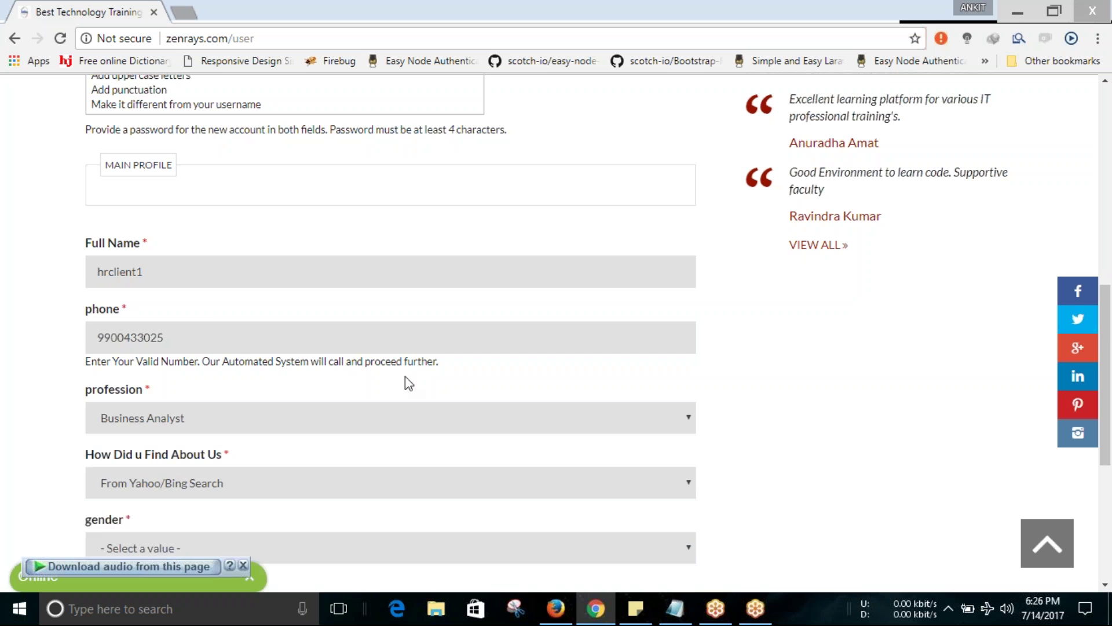
scroll(347, 388, down, 2)
click(242, 385)
click(260, 438)
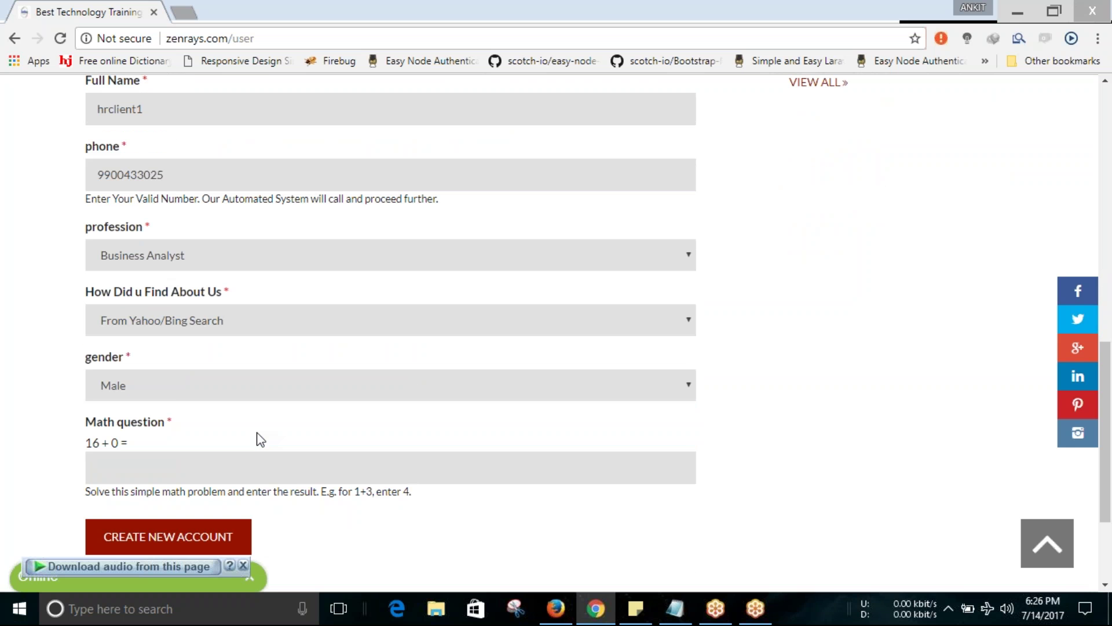
click(250, 457)
text(16)
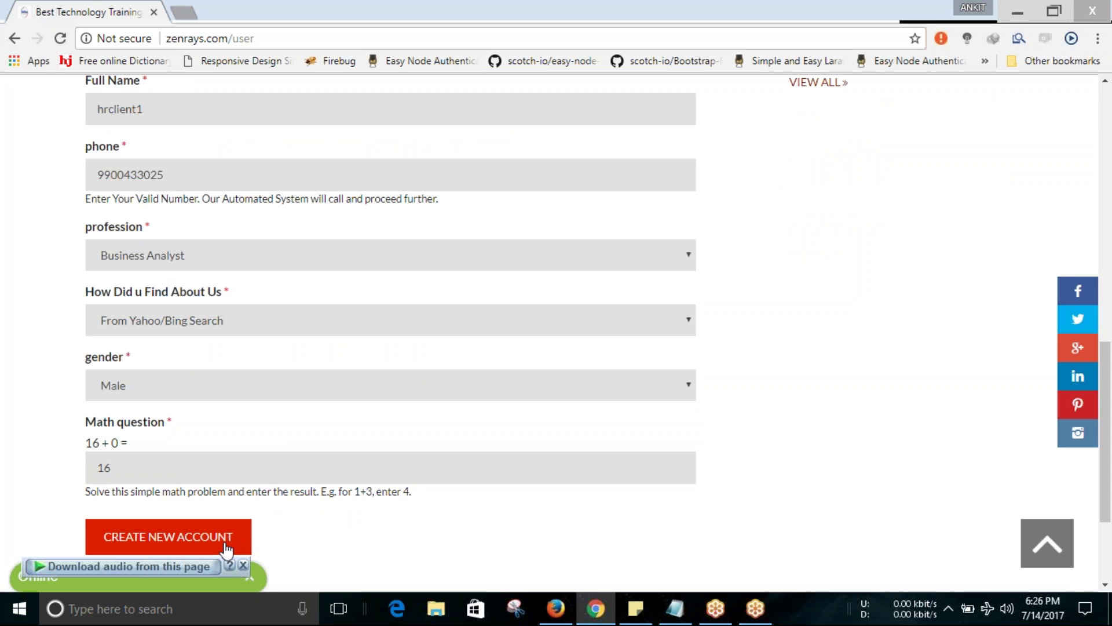
click(226, 548)
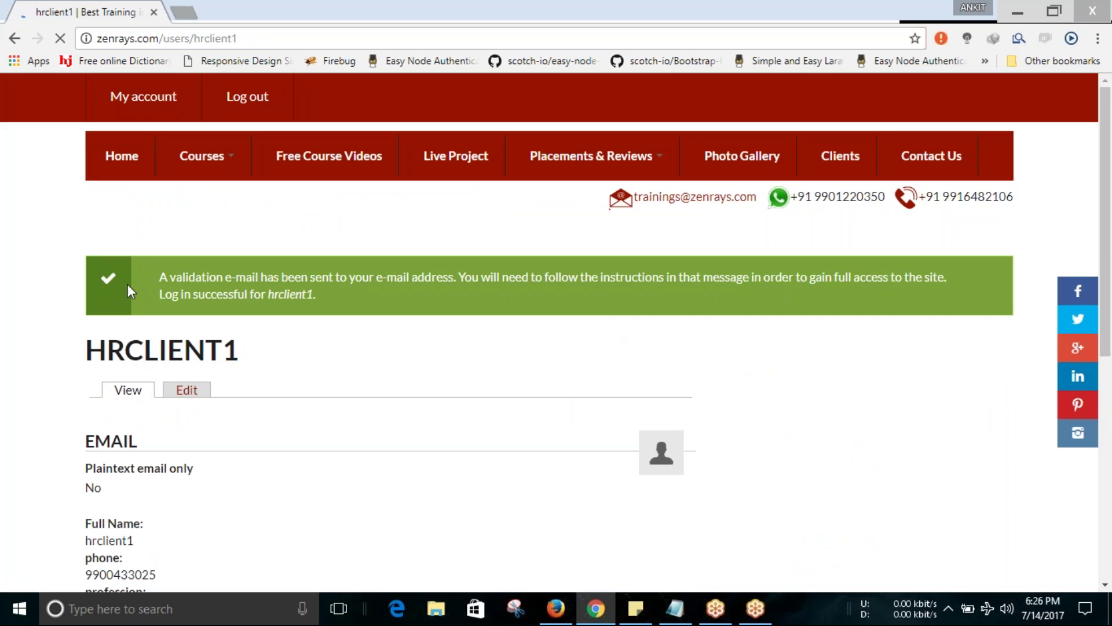
Review the validation e-mail message on the new profile, then switch to the admin browser showing ZENHR.
drag(131, 278, 316, 295)
click(374, 356)
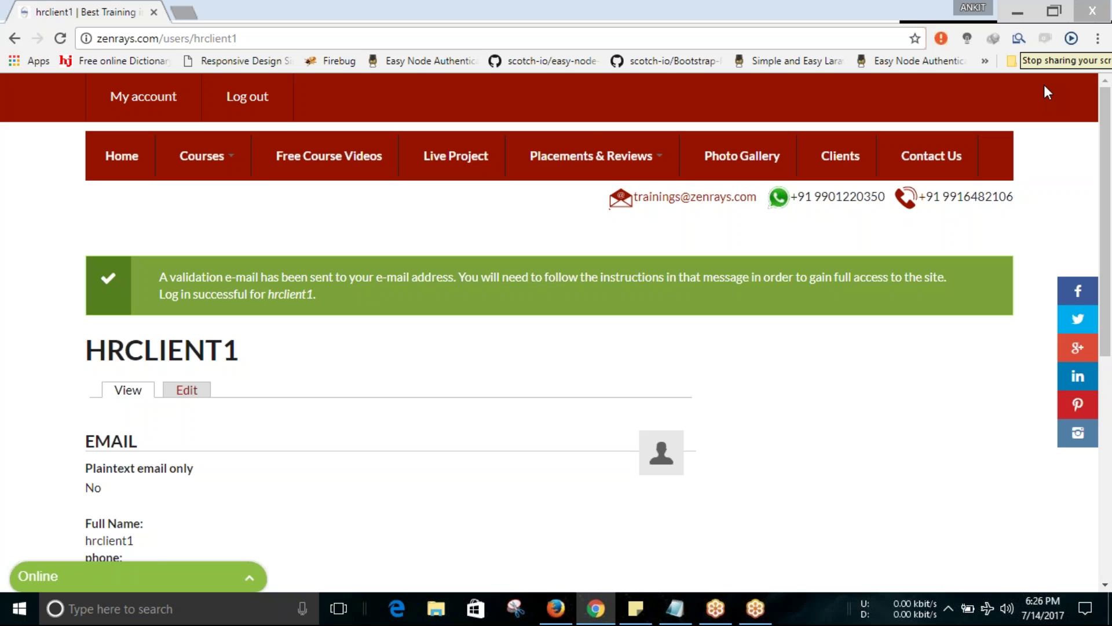
key(alt+Tab)
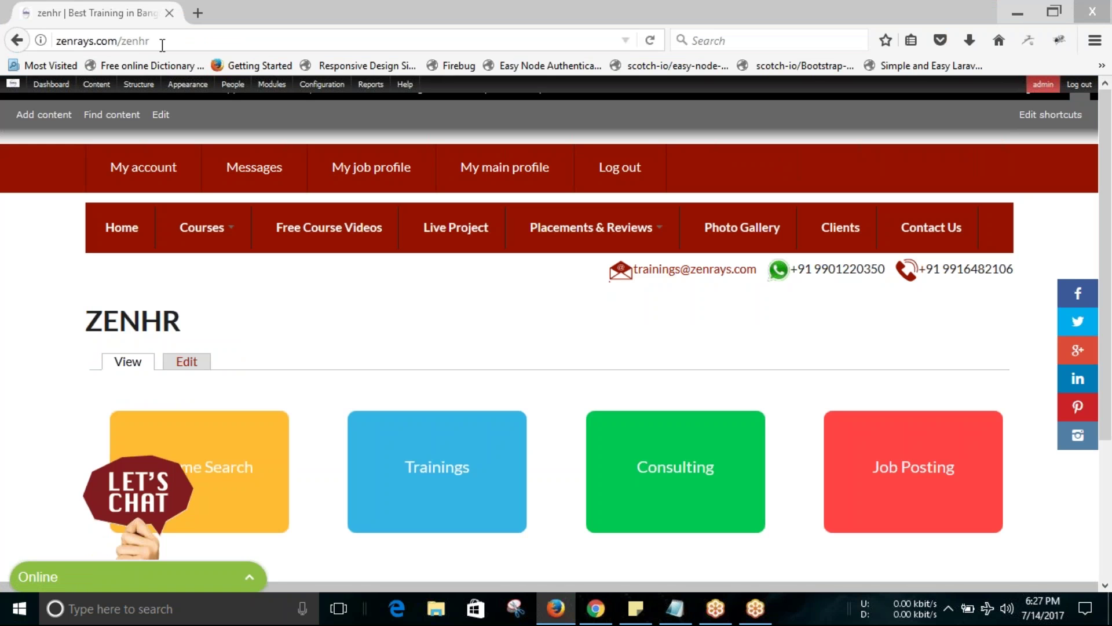
Copy the zenhr address from the notes and return to the browser.
drag(150, 39, 31, 12)
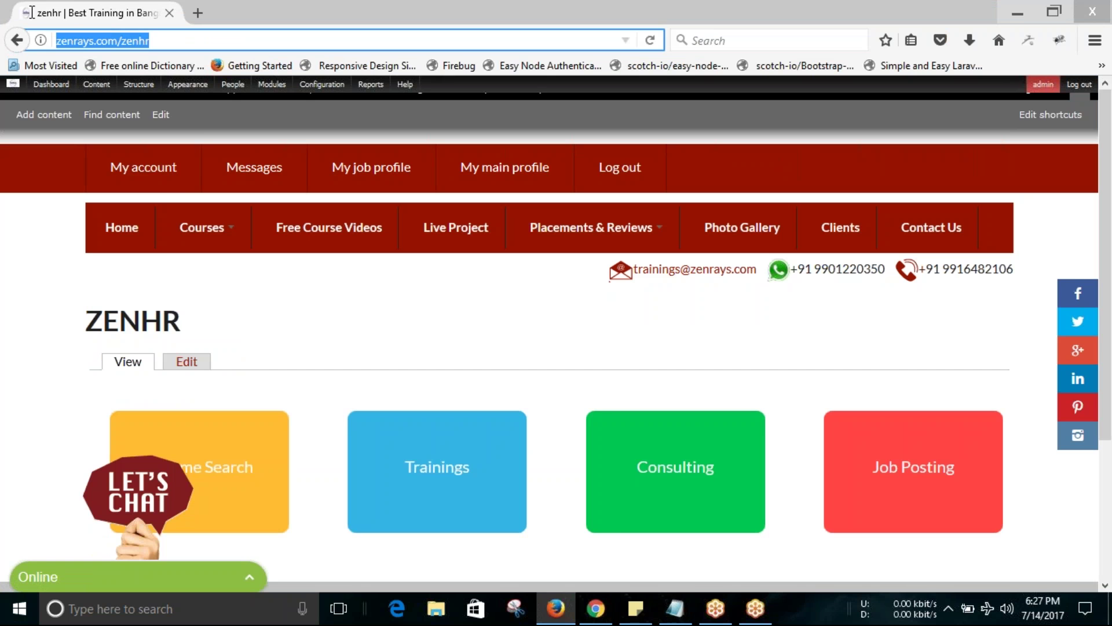
click(675, 608)
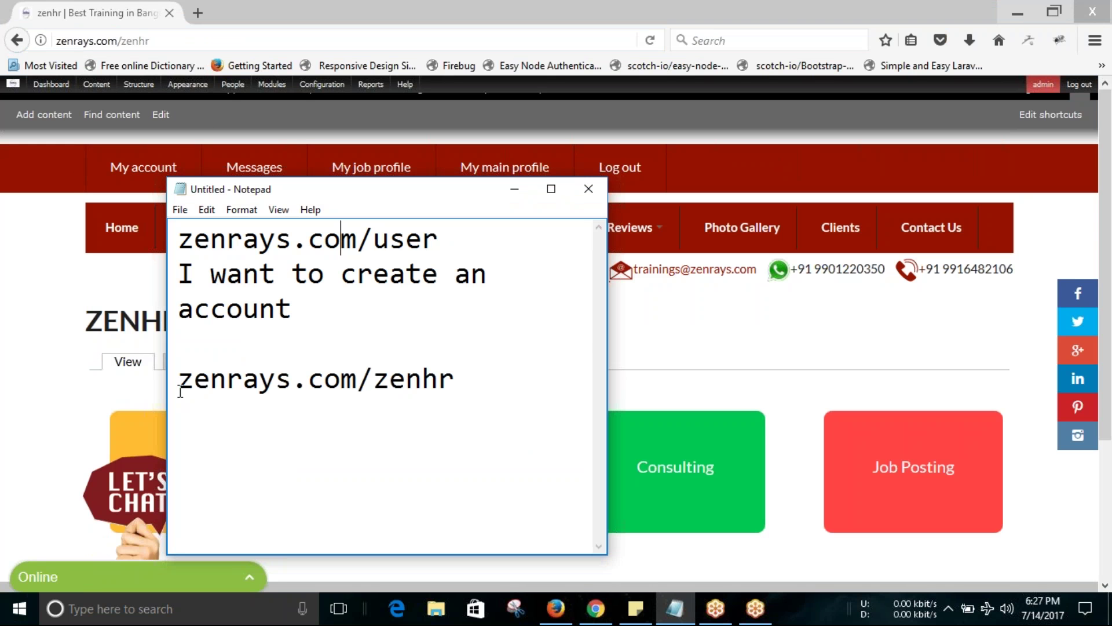
drag(177, 380, 496, 381)
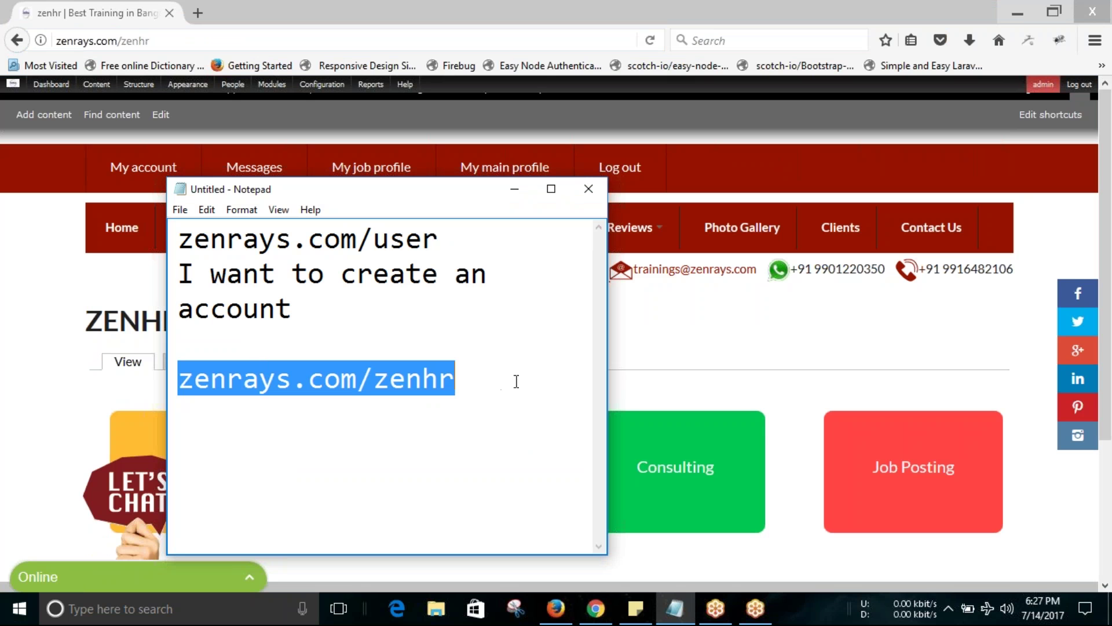
click(517, 380)
click(515, 189)
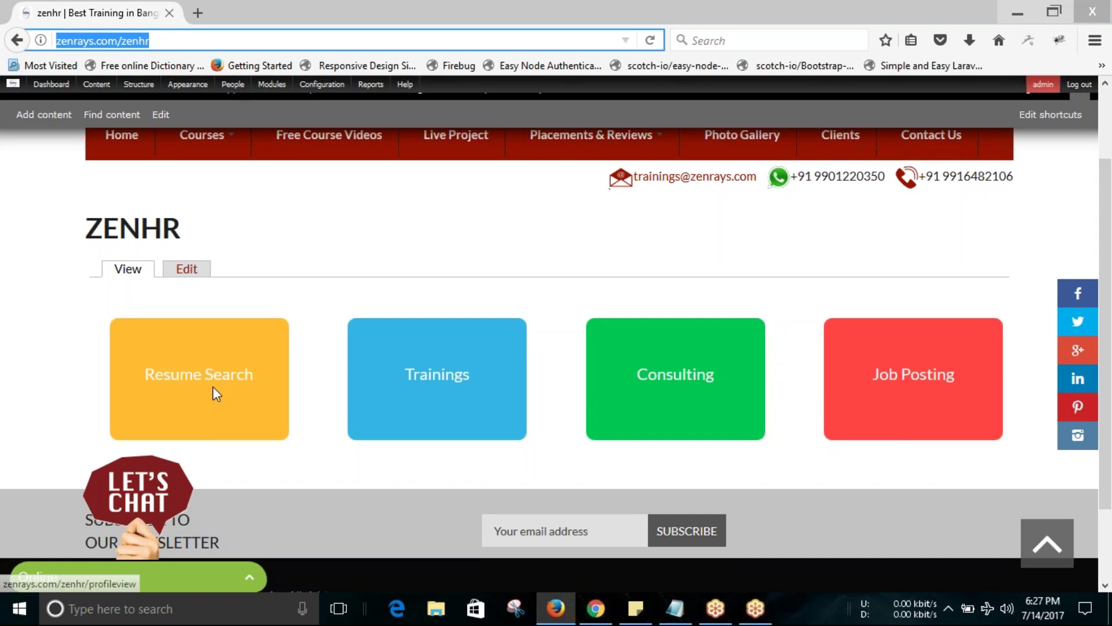
Open Resume Search and pick AngularJS from the technology tiles.
click(227, 398)
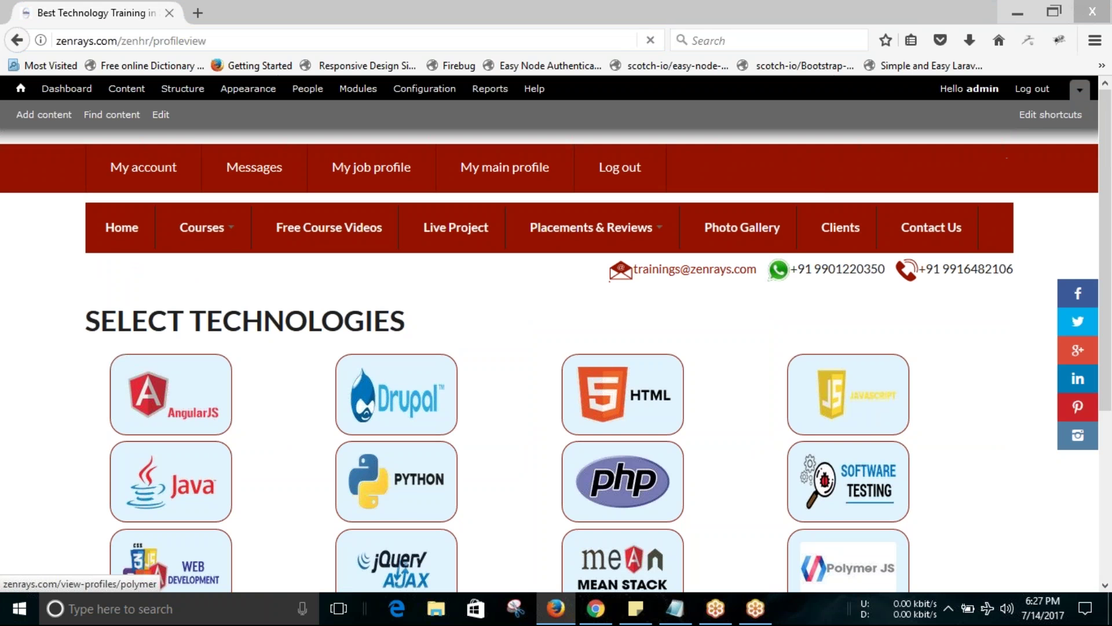
scroll(510, 226, down, 5)
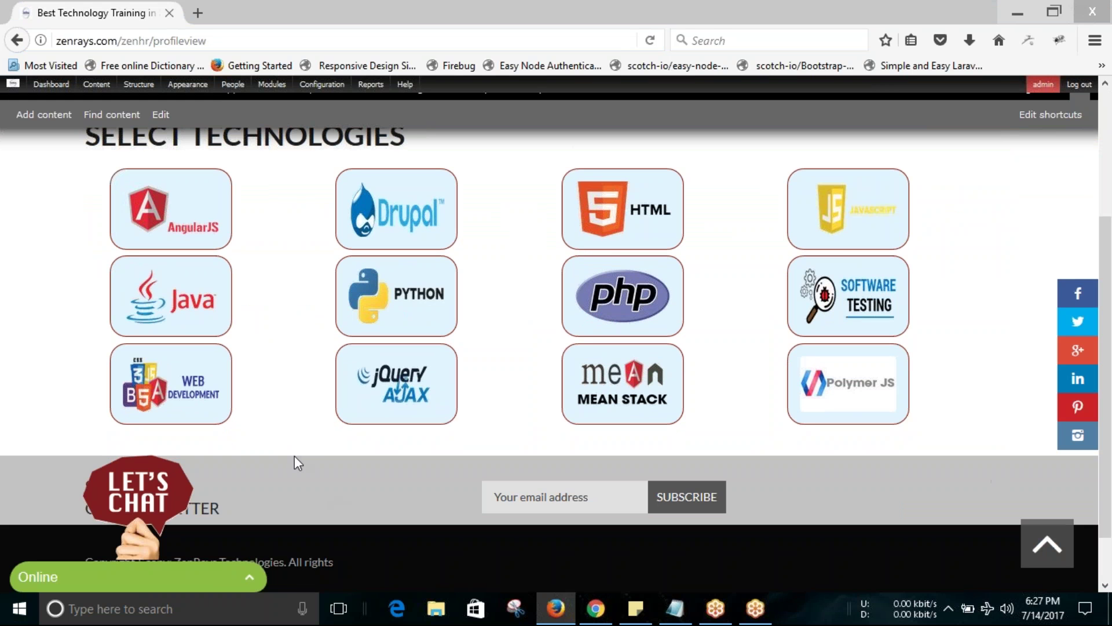
click(212, 225)
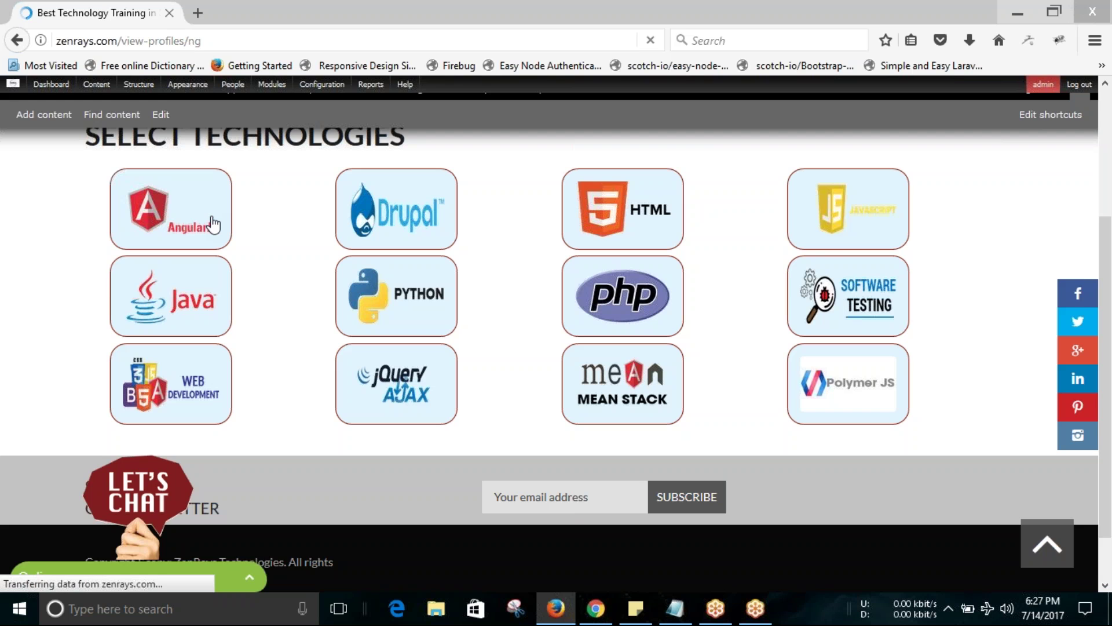
Dismiss the IDM download pop-ups, reload the AngularJS profiles and start a message to the first candidate.
scroll(212, 225, down, 3)
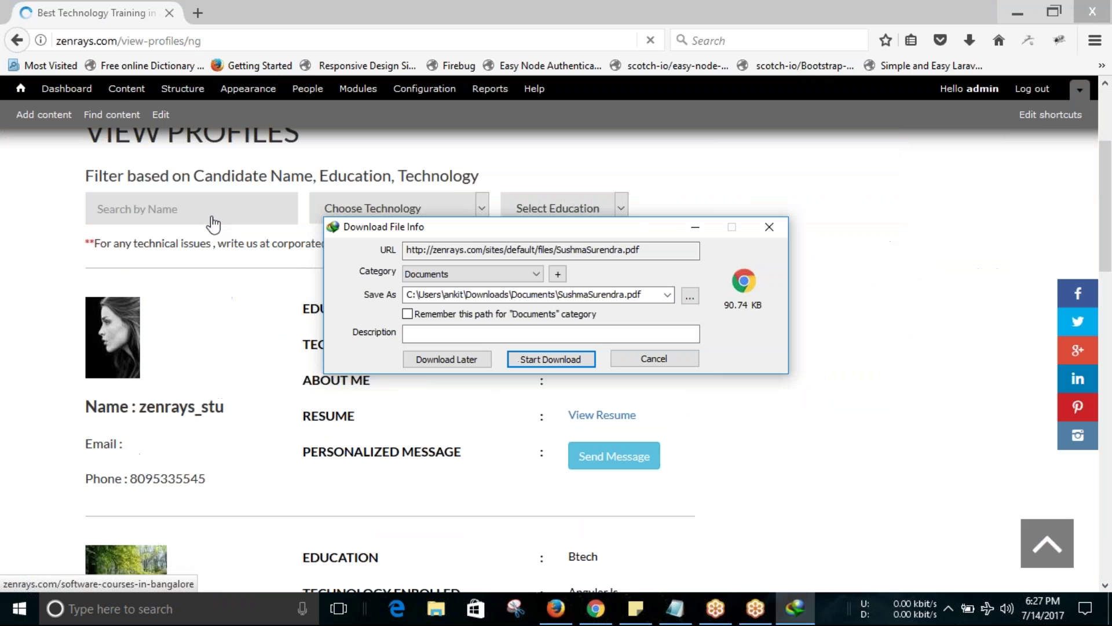
click(771, 227)
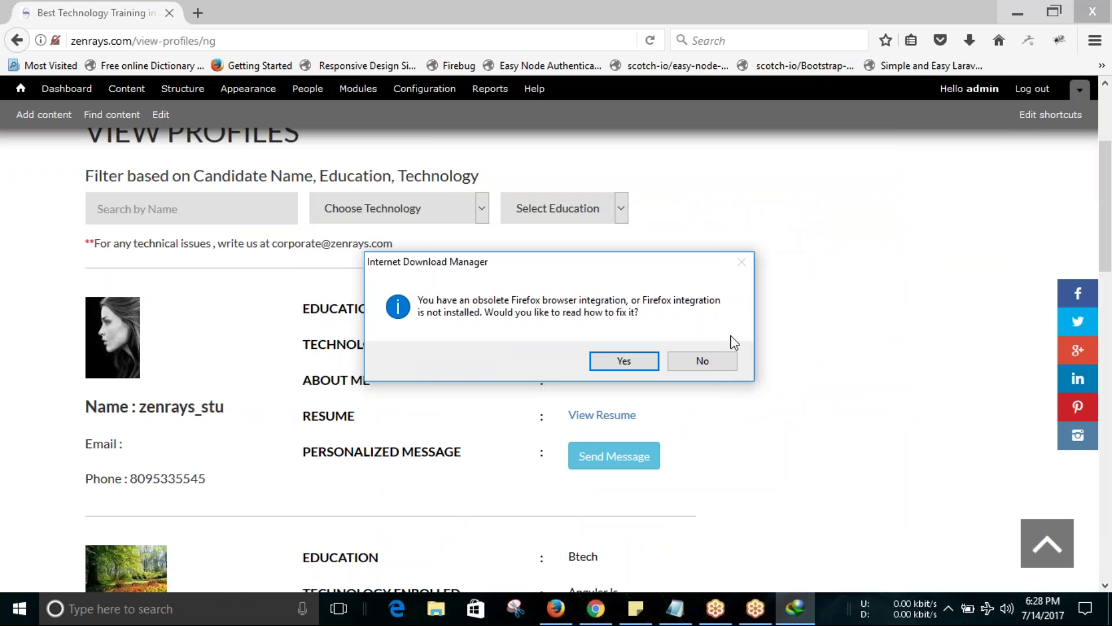
click(721, 361)
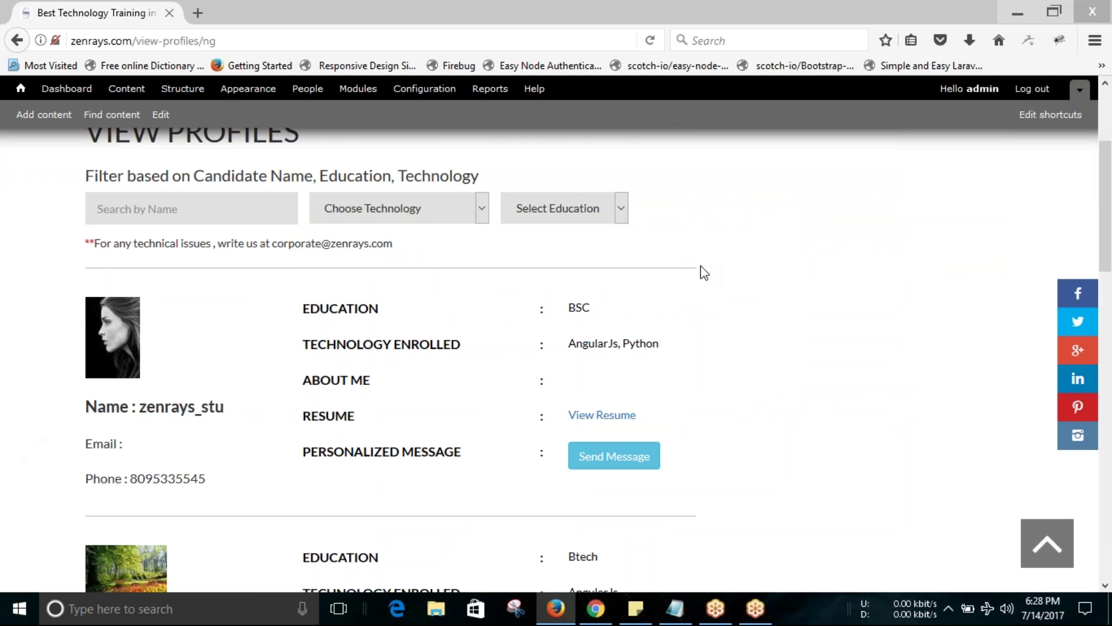
scroll(703, 271, down, 2)
key(F5)
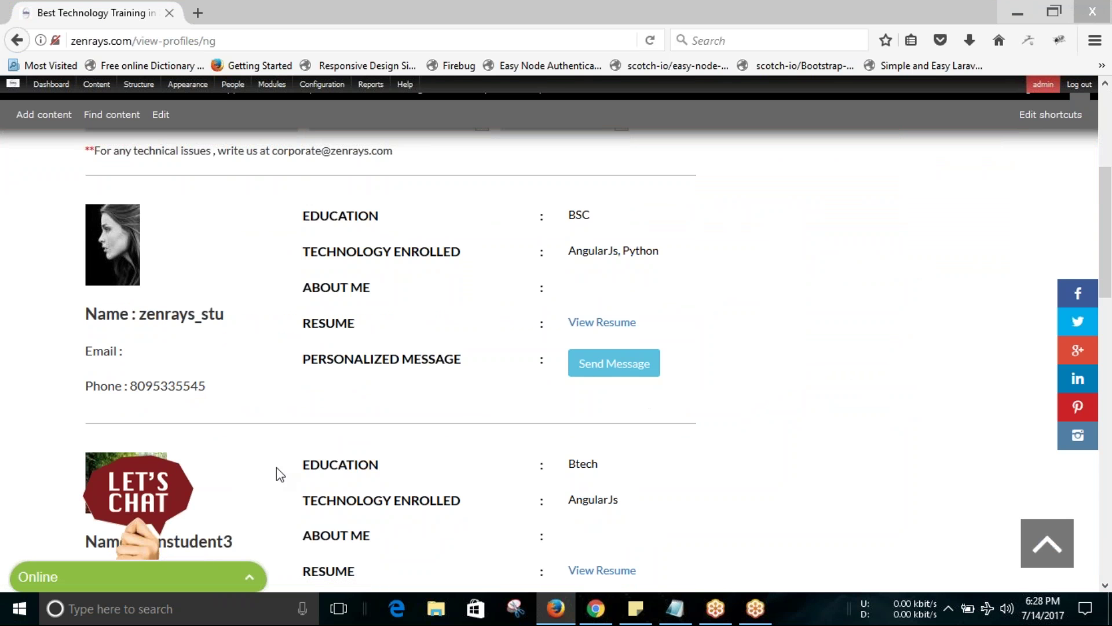
scroll(739, 254, down, 1)
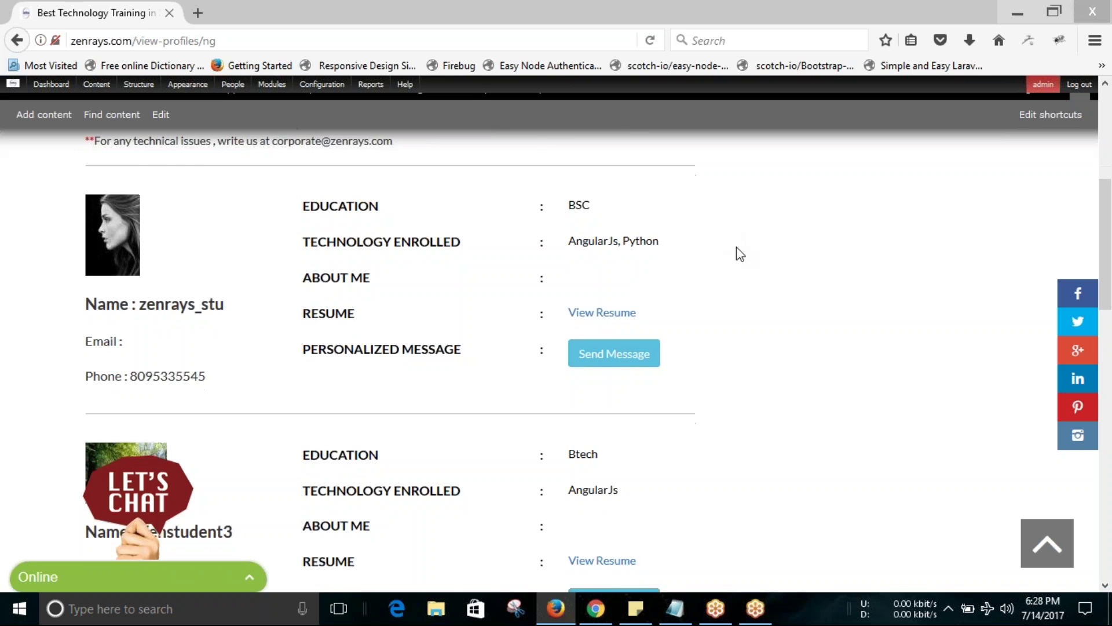
scroll(740, 254, down, 3)
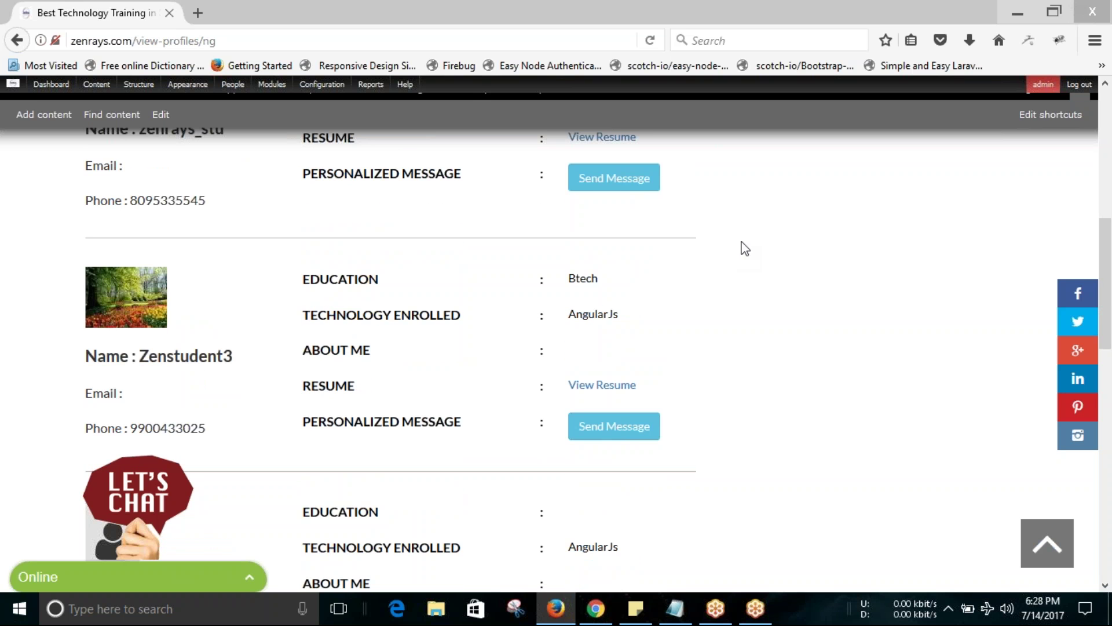
click(612, 185)
Send the first candidate a message with subject 'zenrays subject' and body 'Hi This iscomapny hr.'.
click(608, 186)
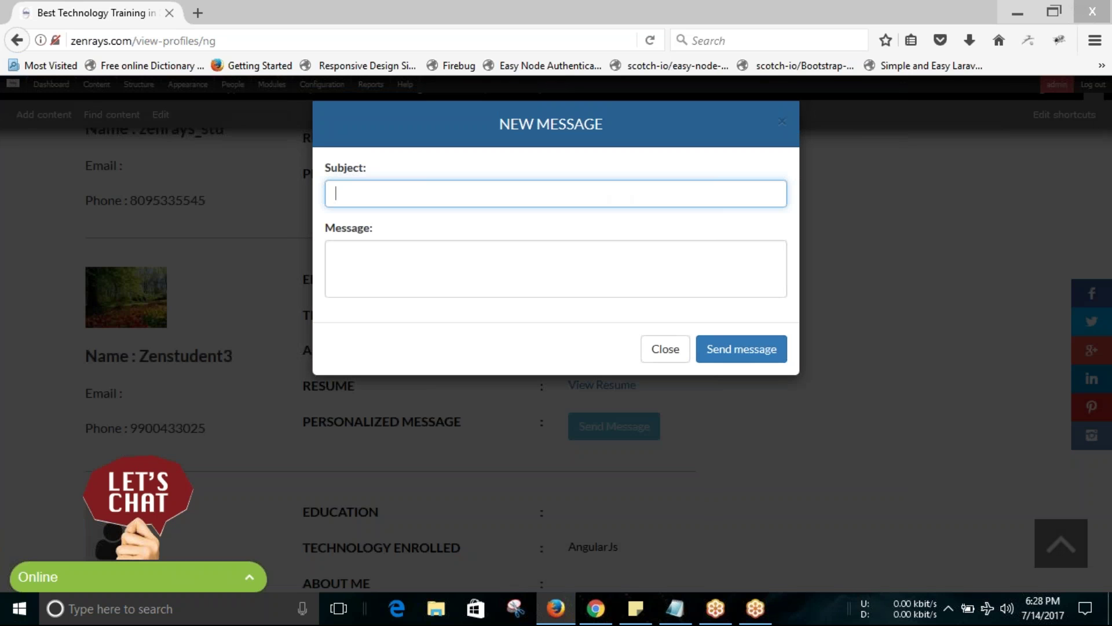
text(zenrays subject)
click(599, 254)
text(Hi )
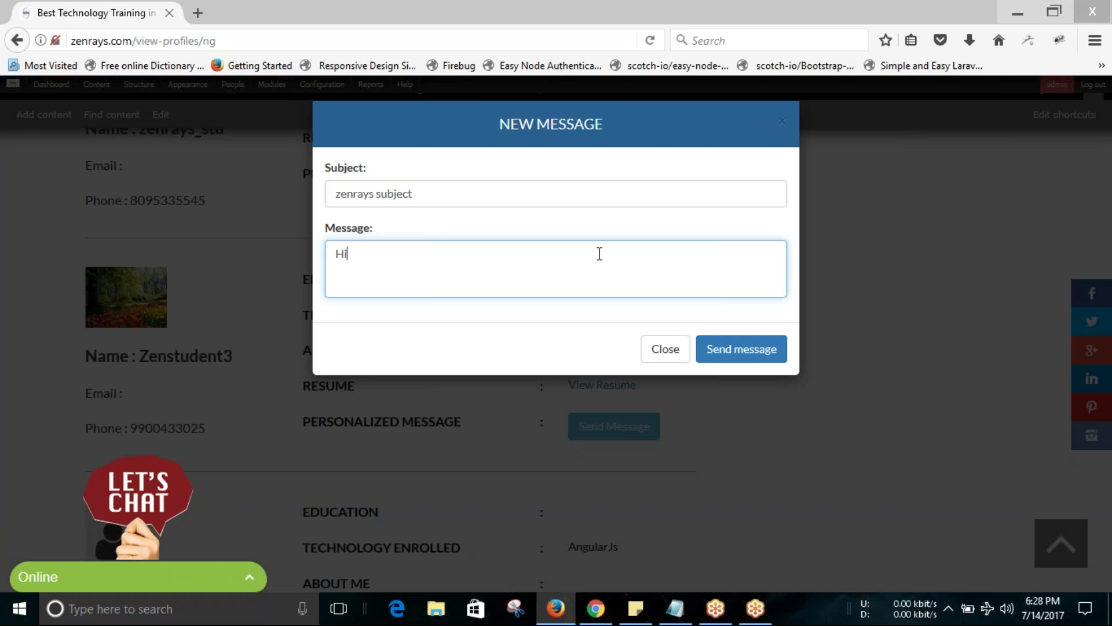
text(This iscomapny hr.)
click(746, 348)
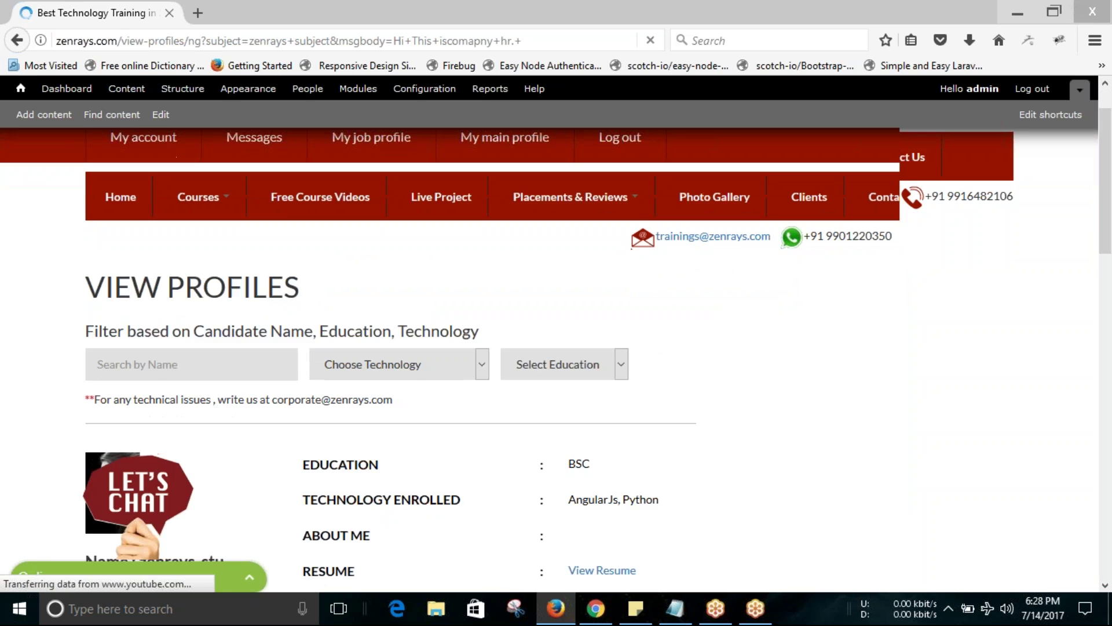
Dismiss the IDM pop-ups and filter the profiles by Btech education.
click(773, 226)
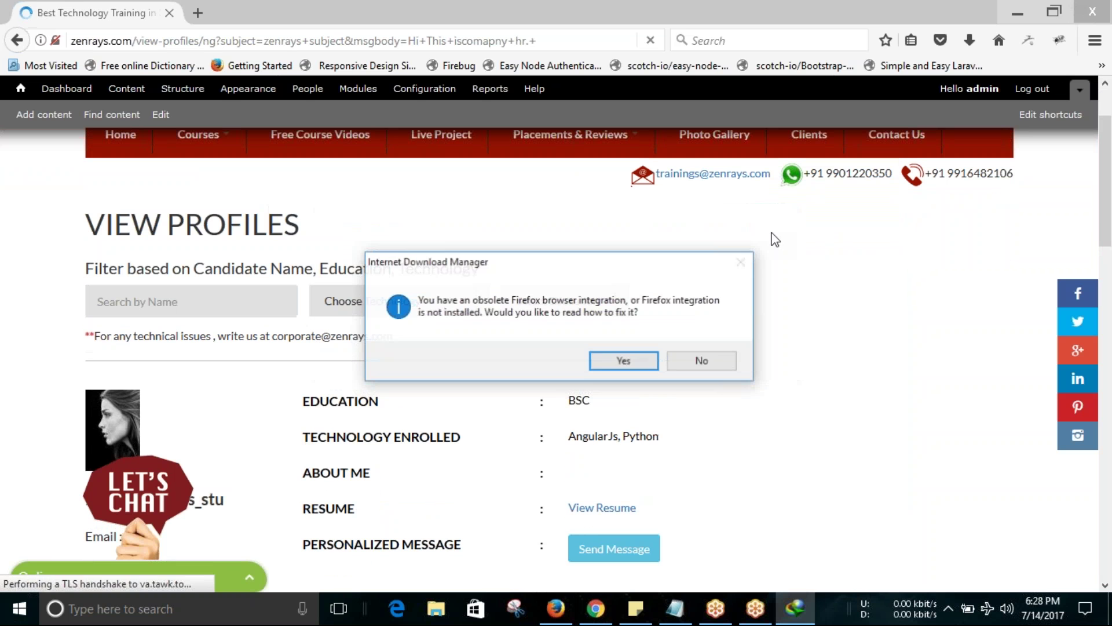
click(702, 361)
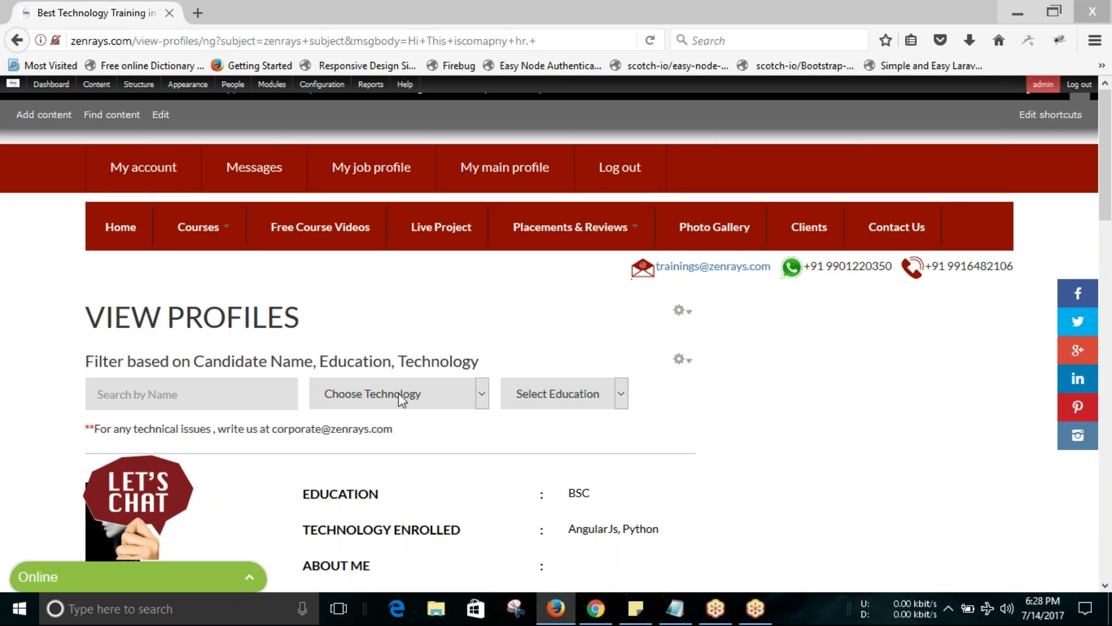
click(608, 404)
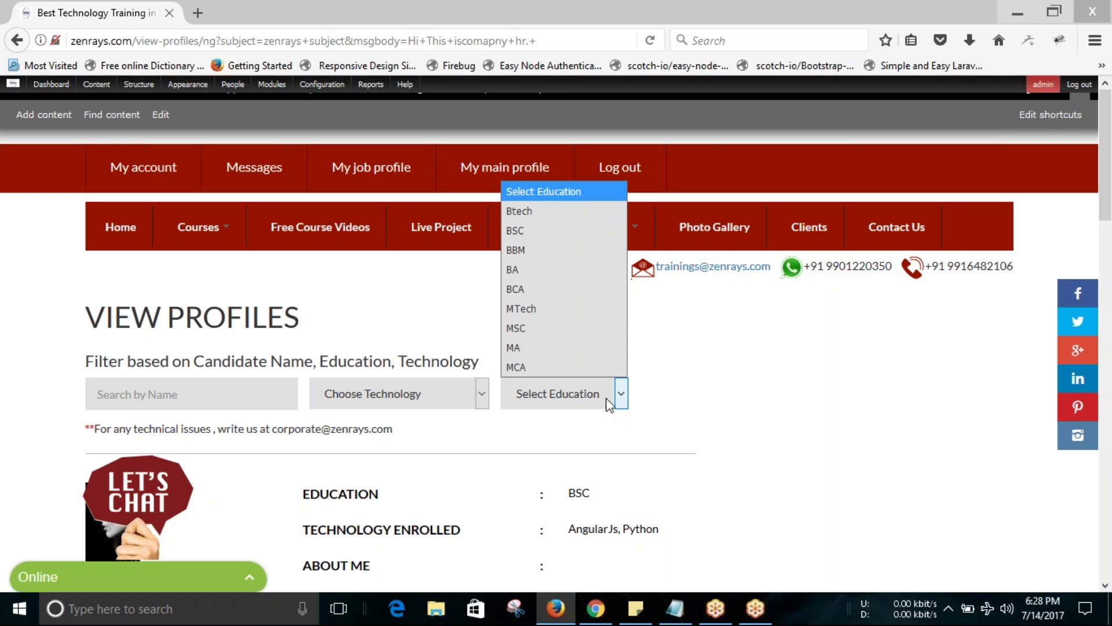
click(568, 219)
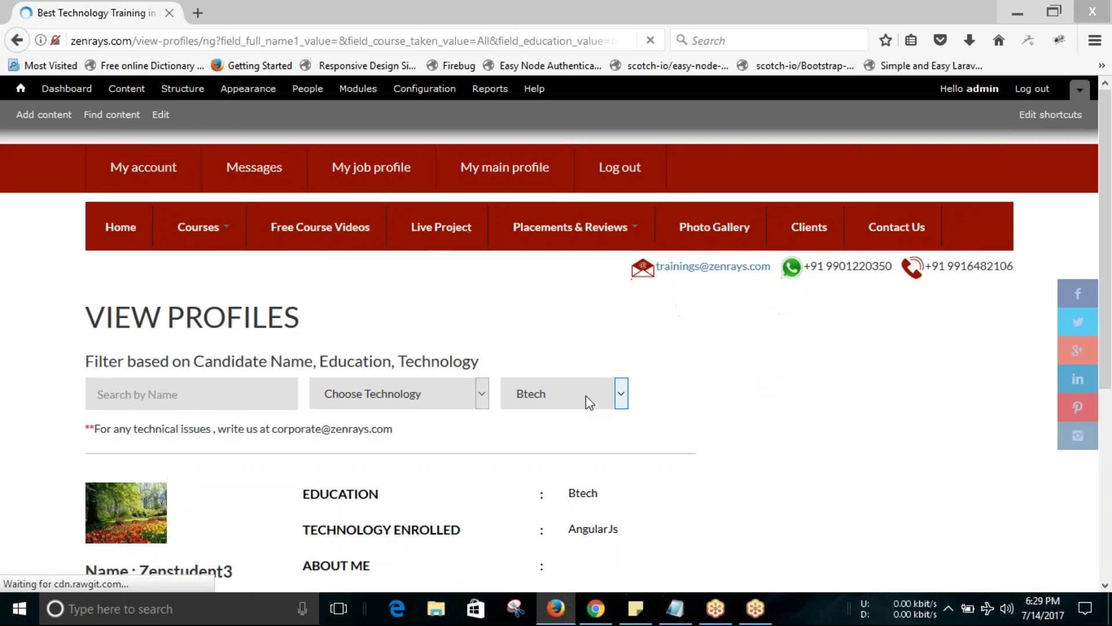
Close the reappearing download pop-ups and review the single Btech candidate, Zenstudent3.
scroll(586, 395, down, 3)
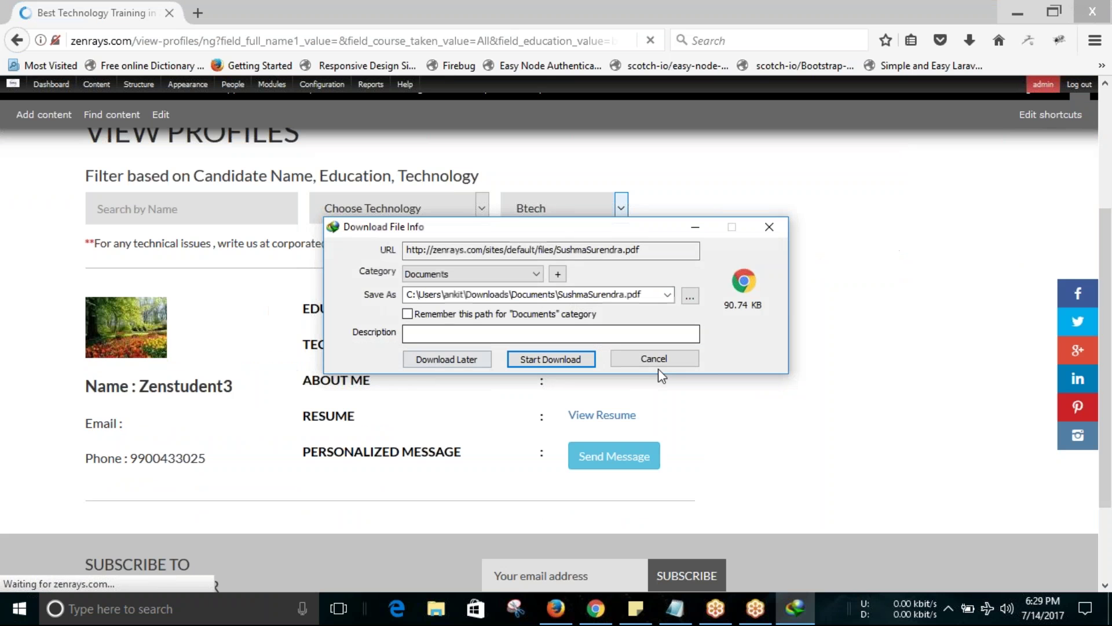
click(770, 227)
click(703, 361)
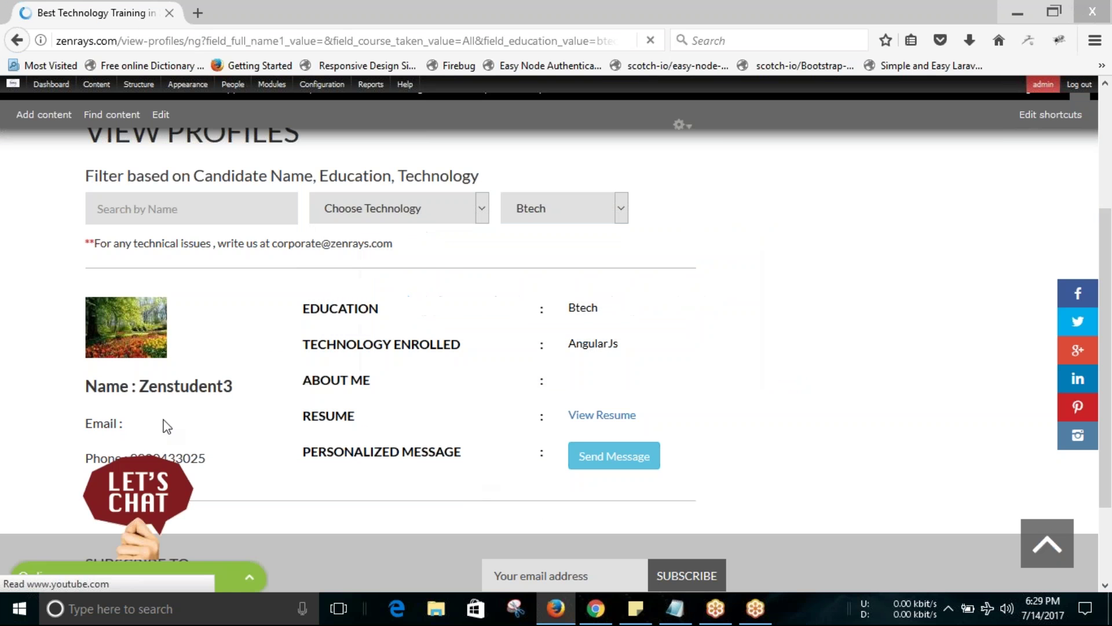
scroll(164, 425, down, 3)
scroll(304, 466, up, 5)
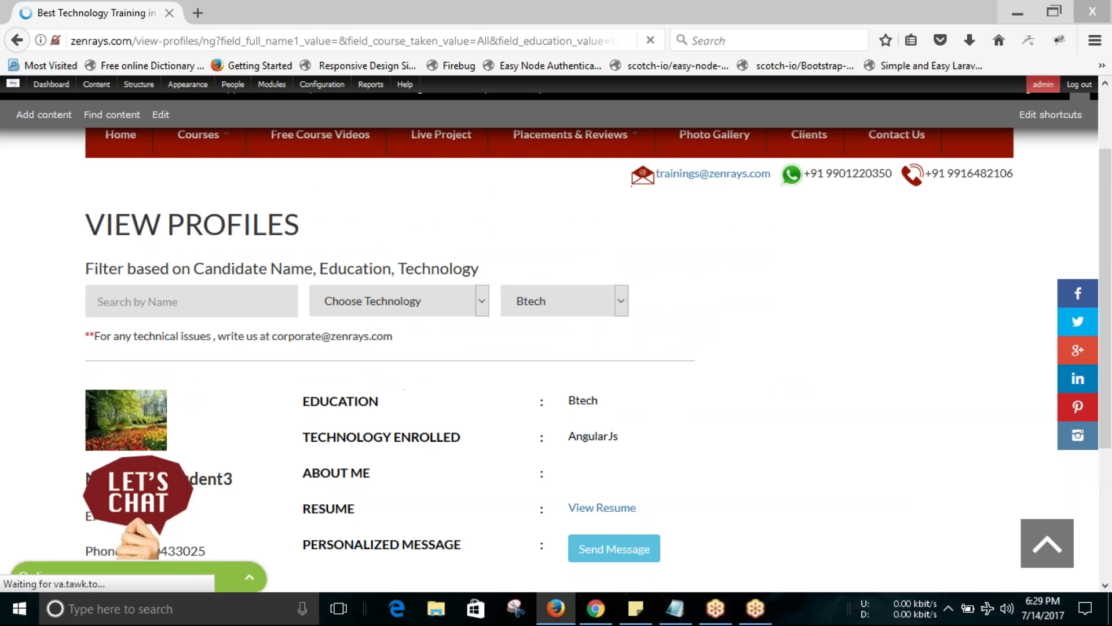